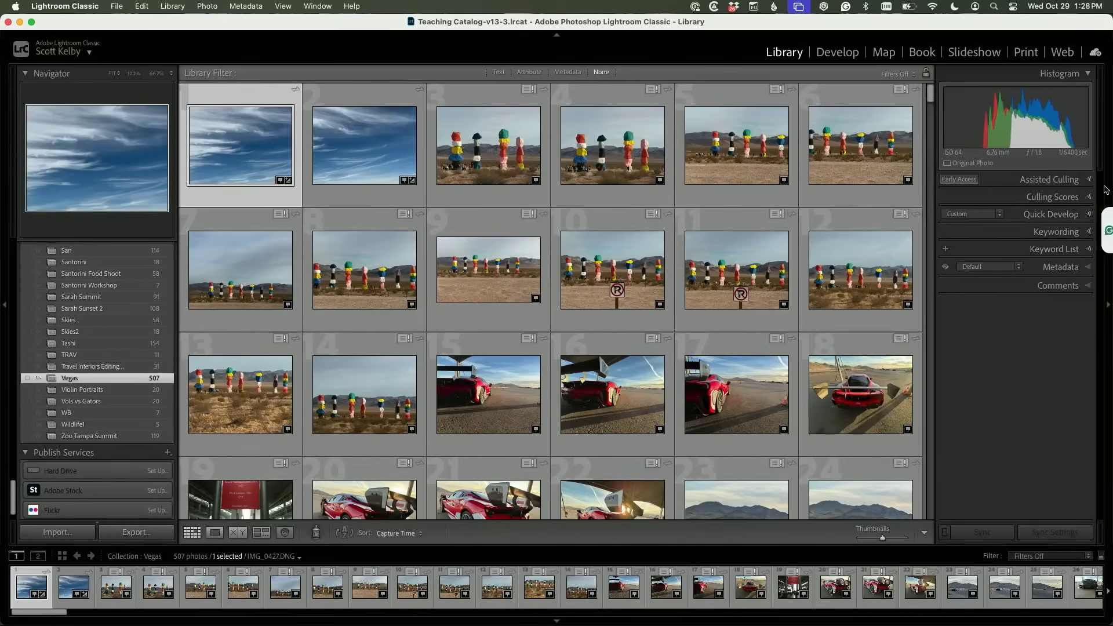
left_click(1063, 186)
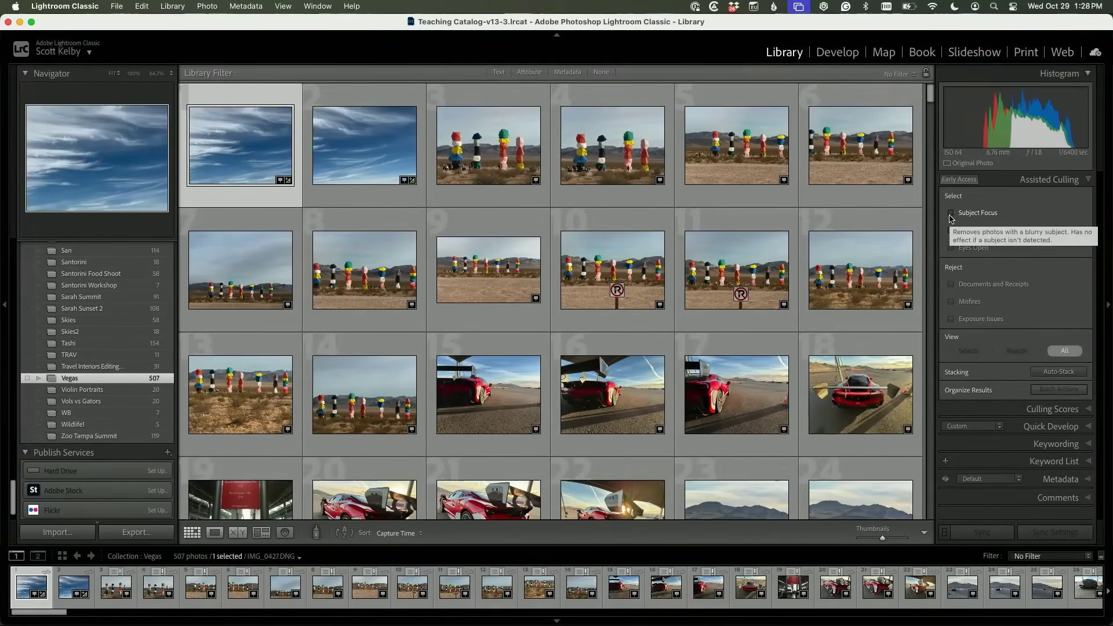
Turn on Subject Focus culling at 50, giving 243 selects and 23 rejects
left_click(951, 214)
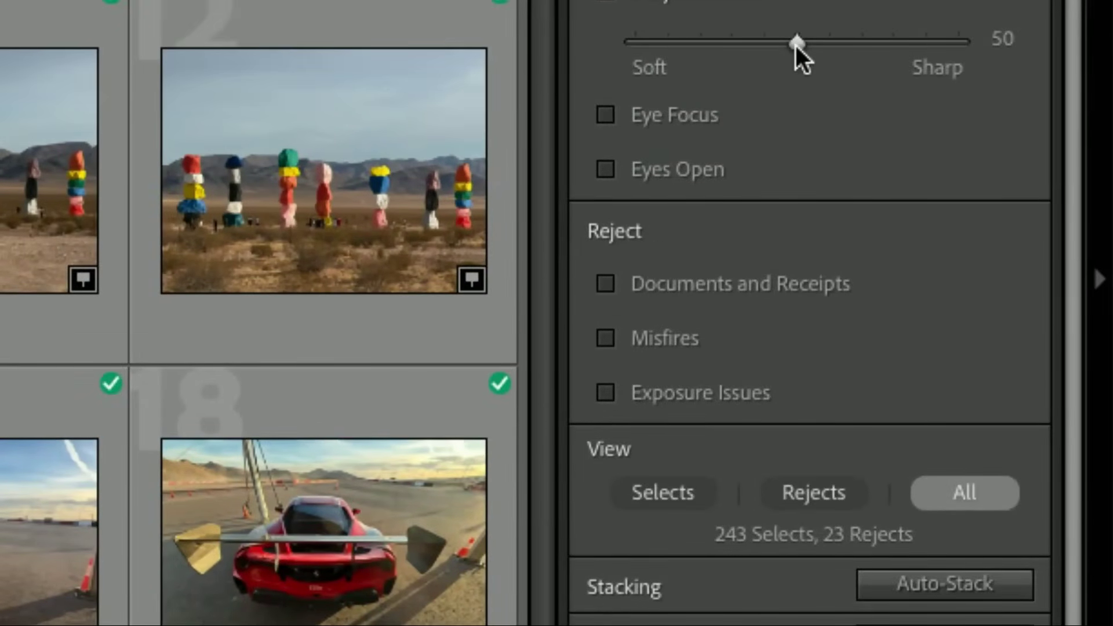
Raise the Subject Focus Soft/Sharp threshold from 50 to 80 for 219 selects and 47 rejects
left_click_drag(797, 44, 860, 43)
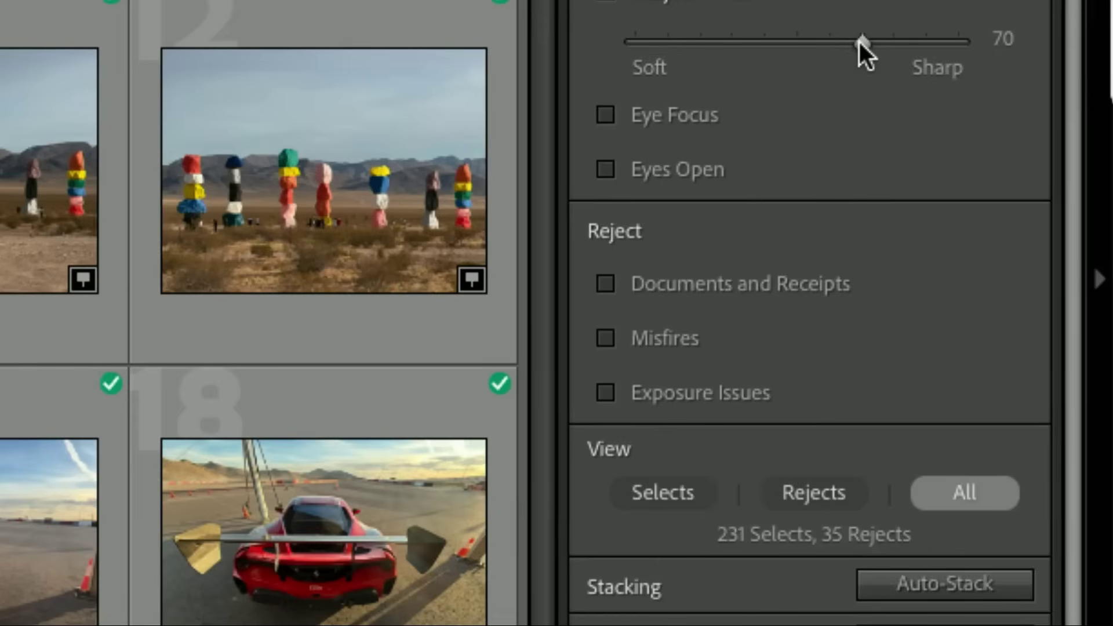
left_click_drag(860, 42, 886, 41)
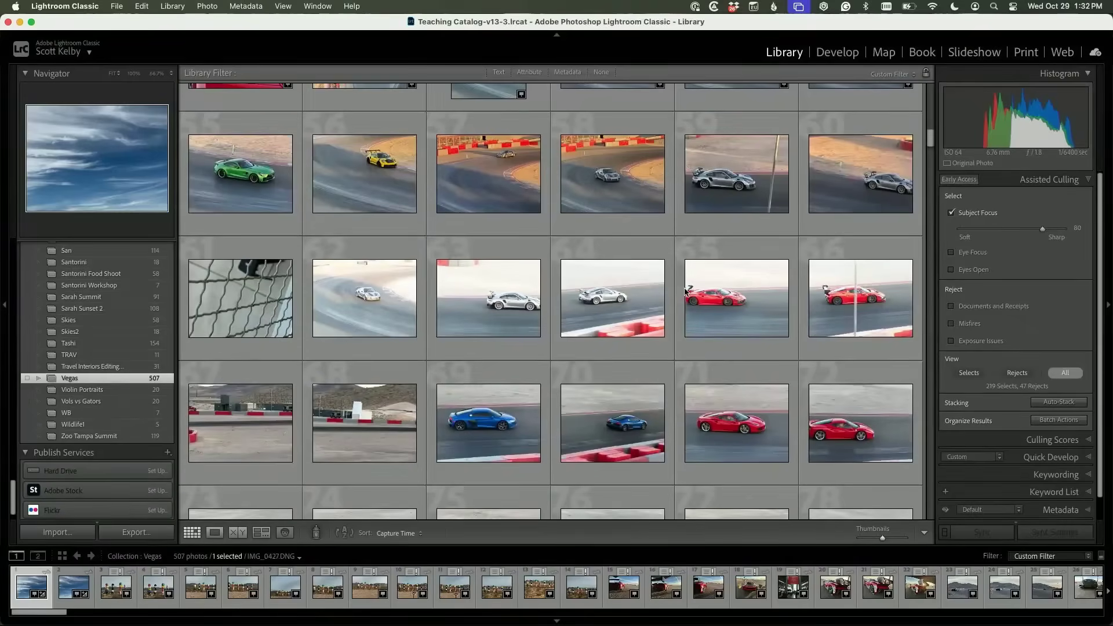
scroll(686, 290, "up", 15)
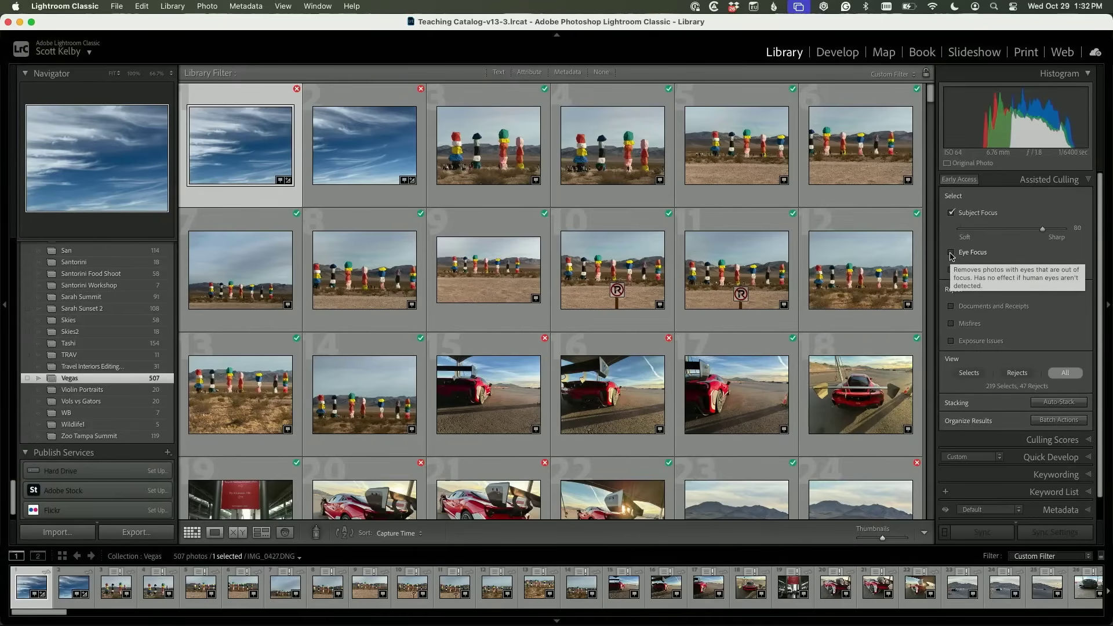
Switch on Eye Focus at 50 and Eyes Open, giving 218 selects and 48 rejects
left_click(952, 253)
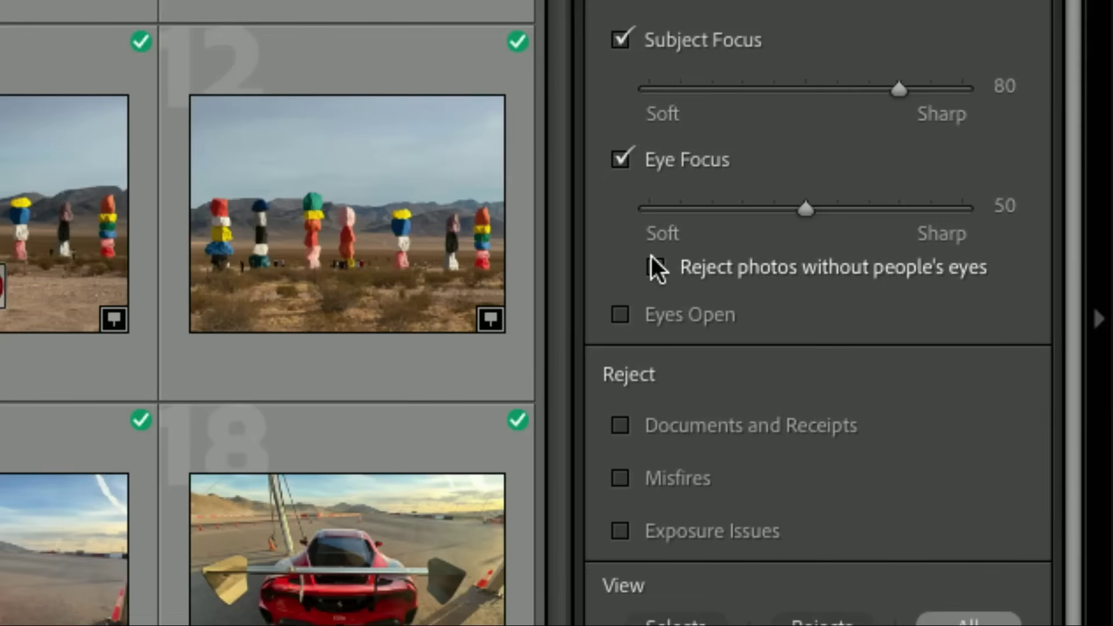
left_click(621, 316)
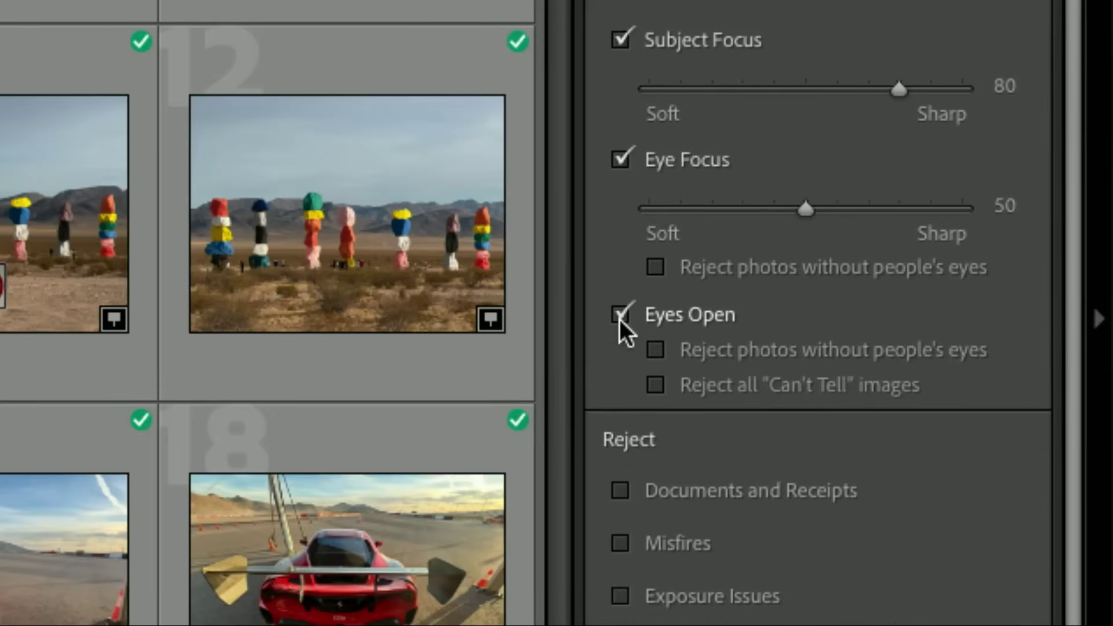
scroll(621, 319, "down", 2)
scroll(660, 252, "up", 1)
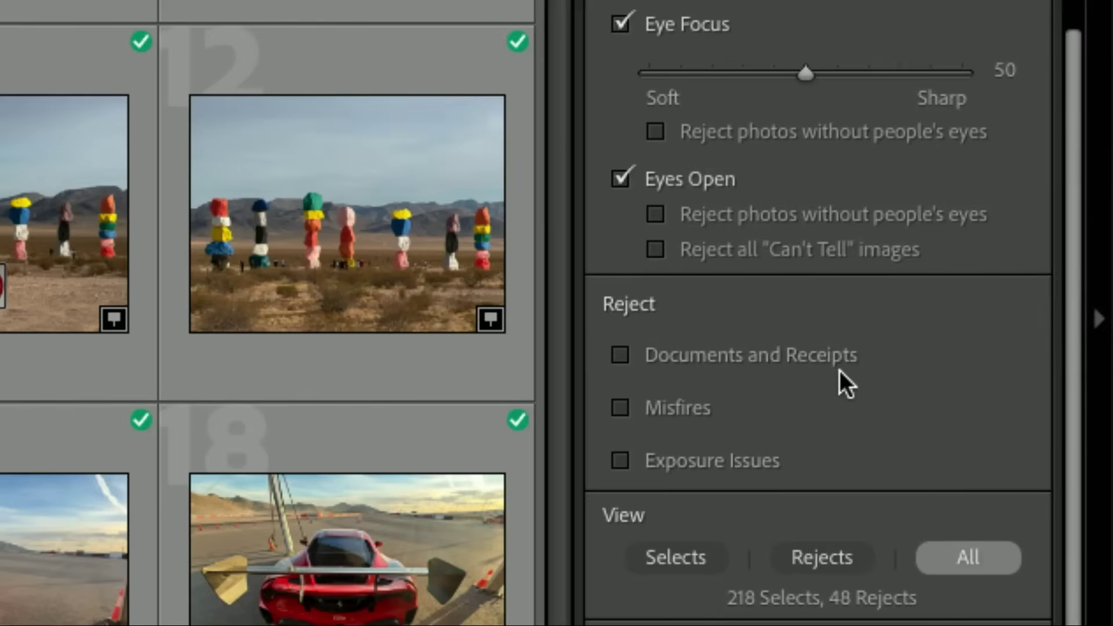
Filter the grid with the Rejects view to show the 48 rejected Vegas photos
scroll(840, 371, "down", 2)
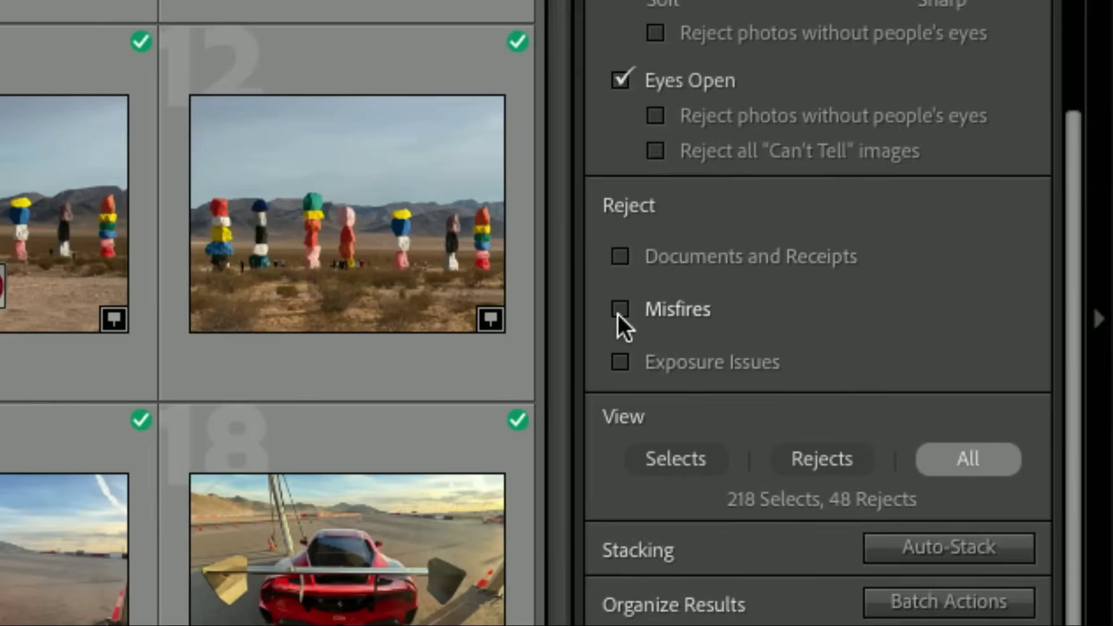
mouse_move(618, 314)
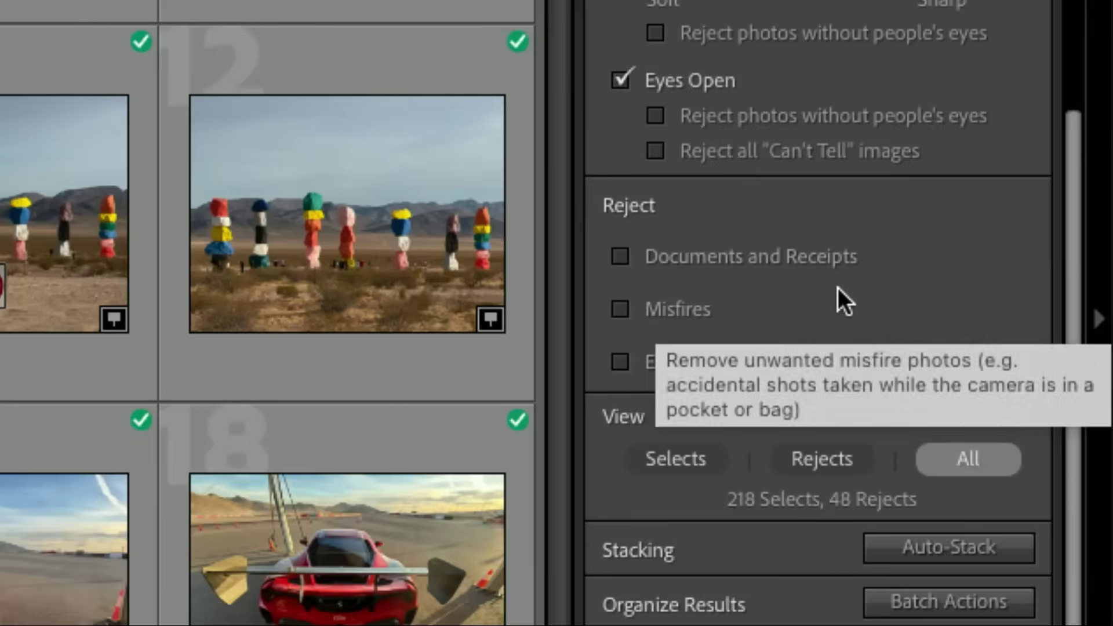
scroll(837, 291, "down", 1)
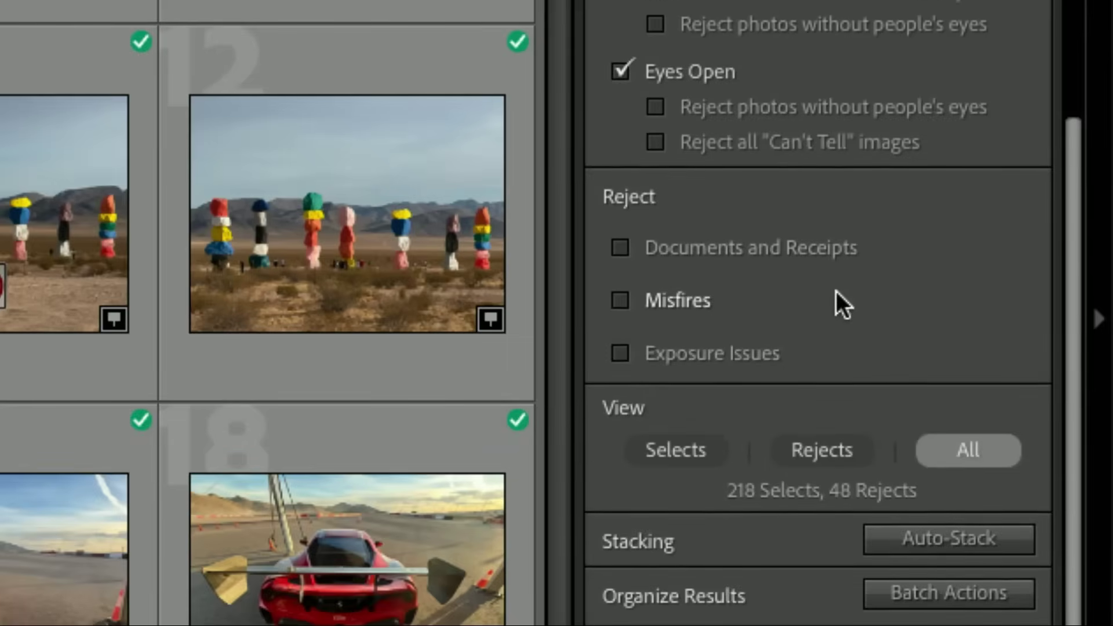
scroll(837, 291, "up", 1)
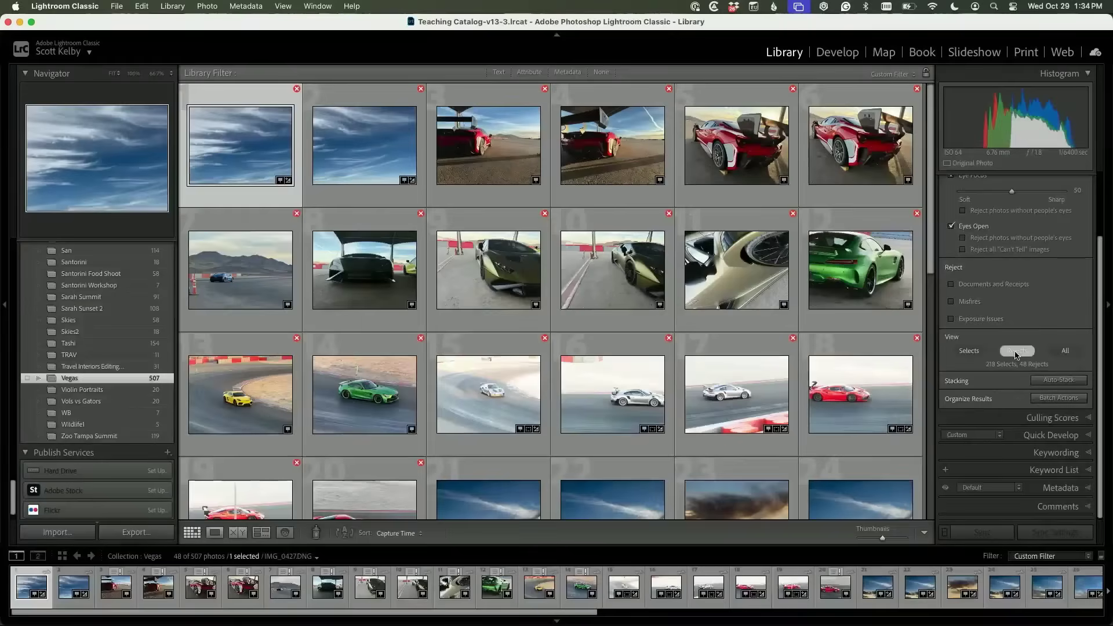
left_click(815, 464)
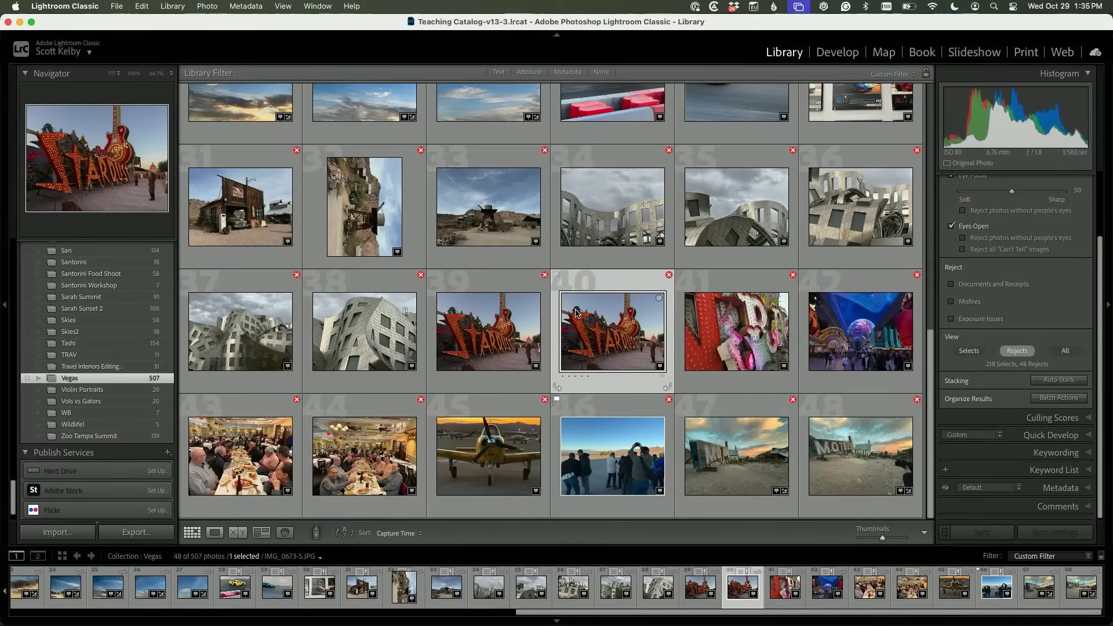
Open the 84-photo portrait collection from the Collections list (77 selects, 7 rejects)
scroll(90, 339, "up", 10)
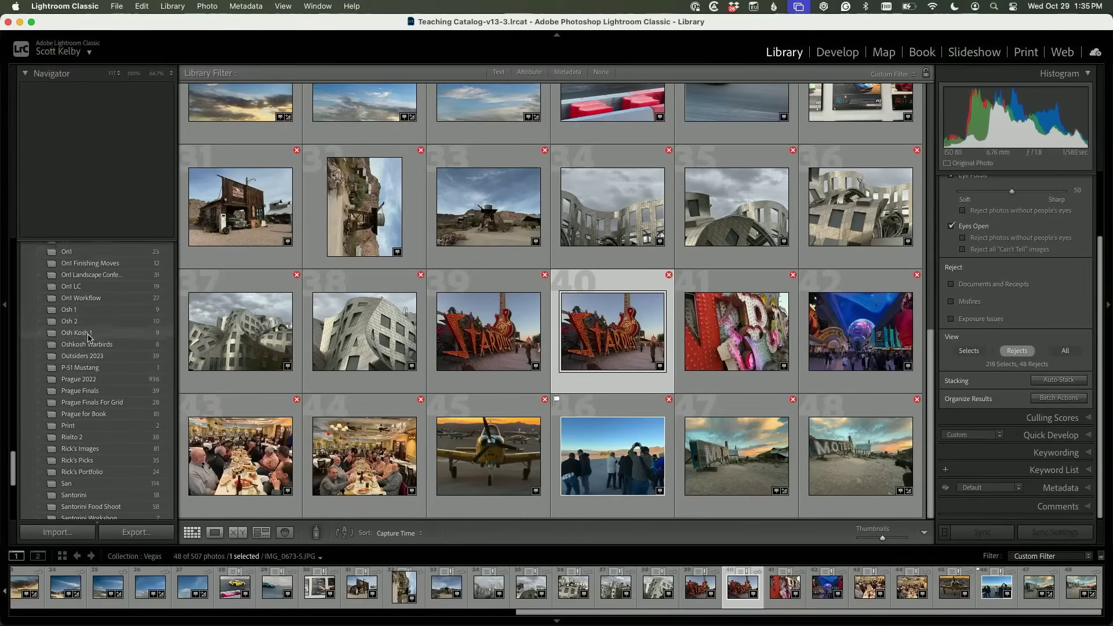
scroll(90, 339, "up", 3)
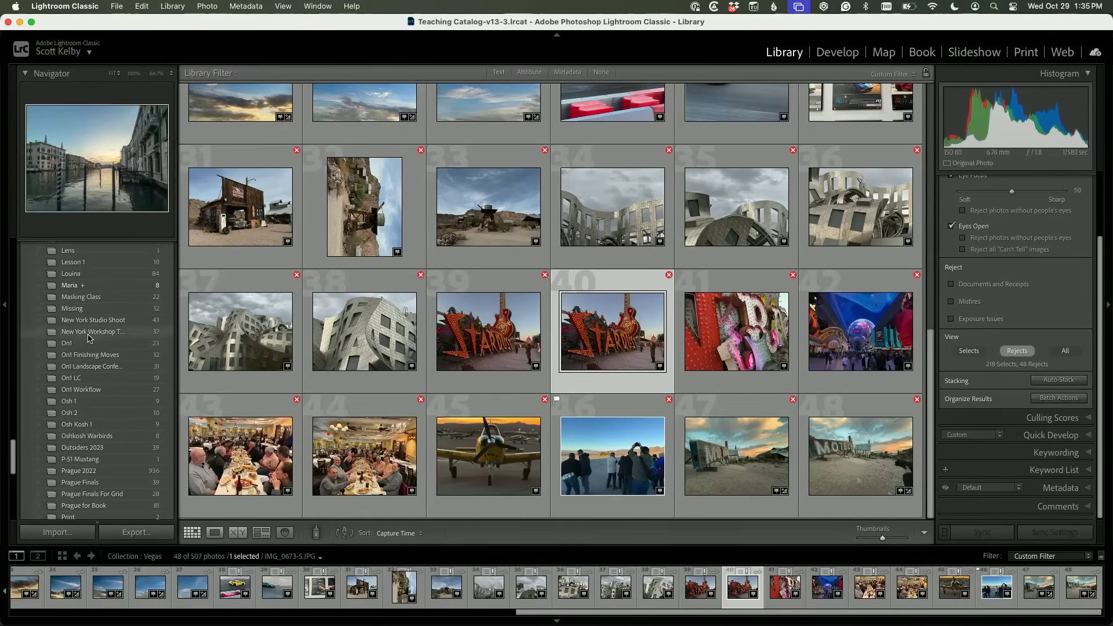
left_click(105, 291)
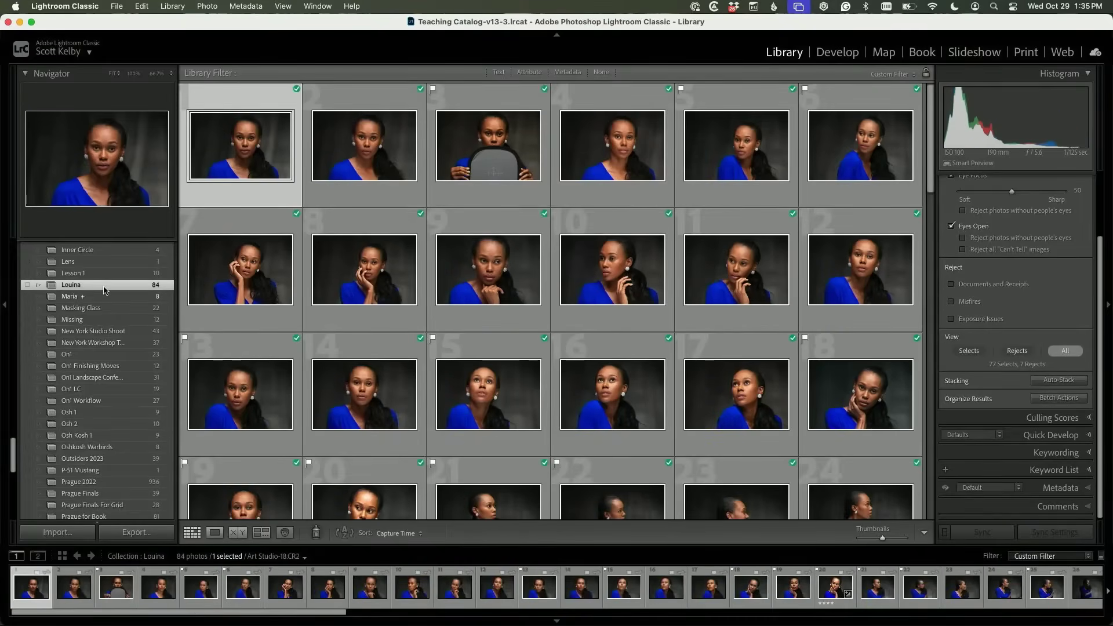
Clear Subject Focus, Eye Focus and Eyes Open, then re-enable only Subject Focus at 80
scroll(1024, 261, "up", 3)
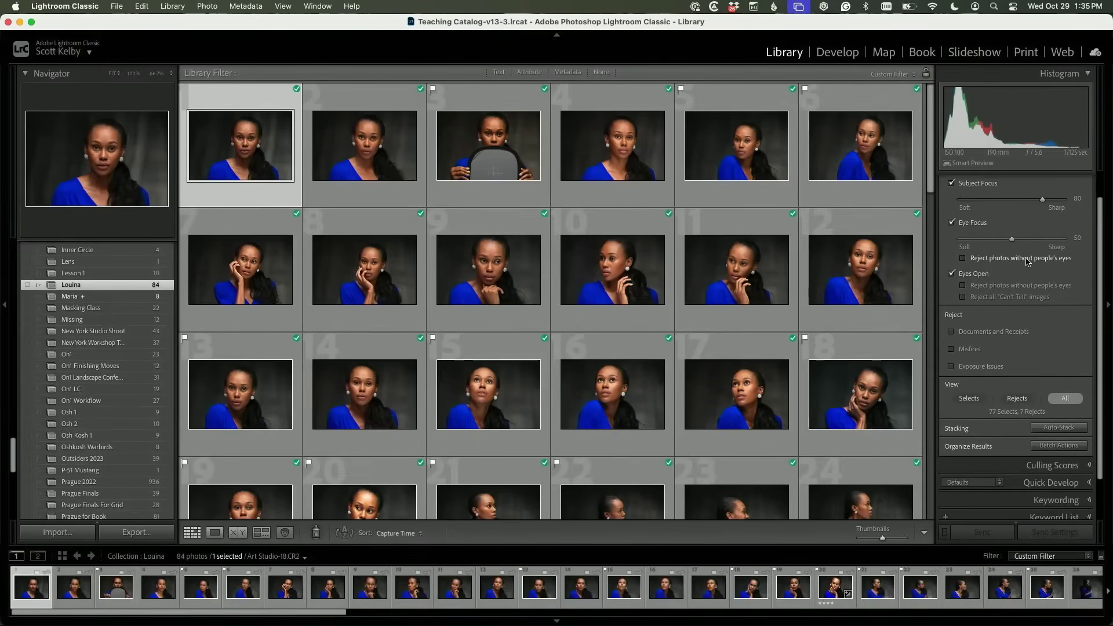
left_click(952, 202)
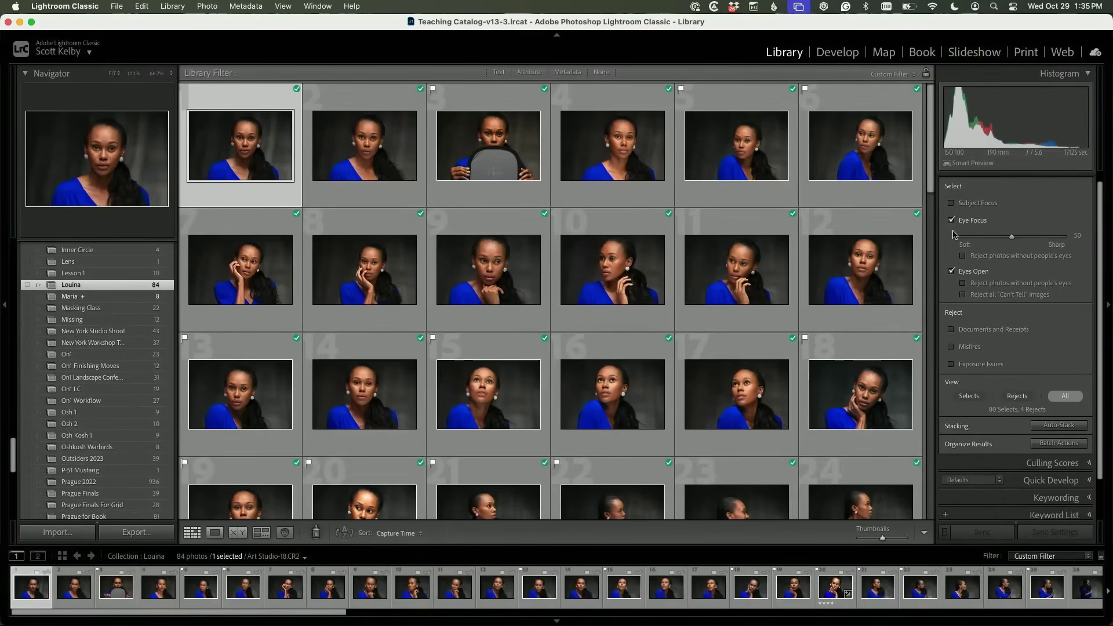
left_click(952, 221)
left_click(951, 255)
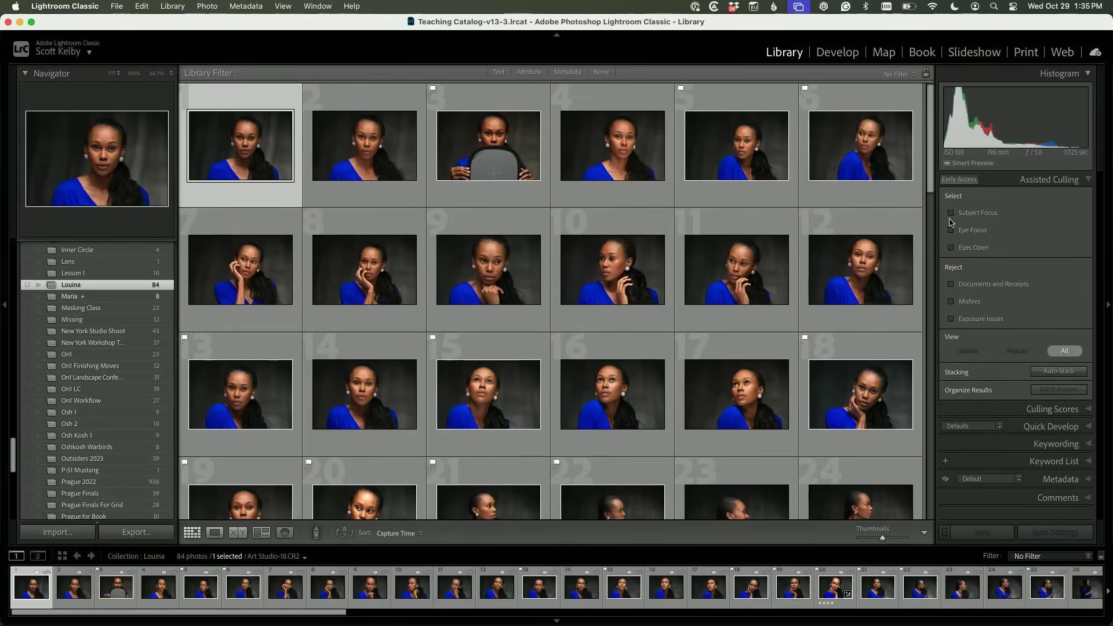
left_click(952, 214)
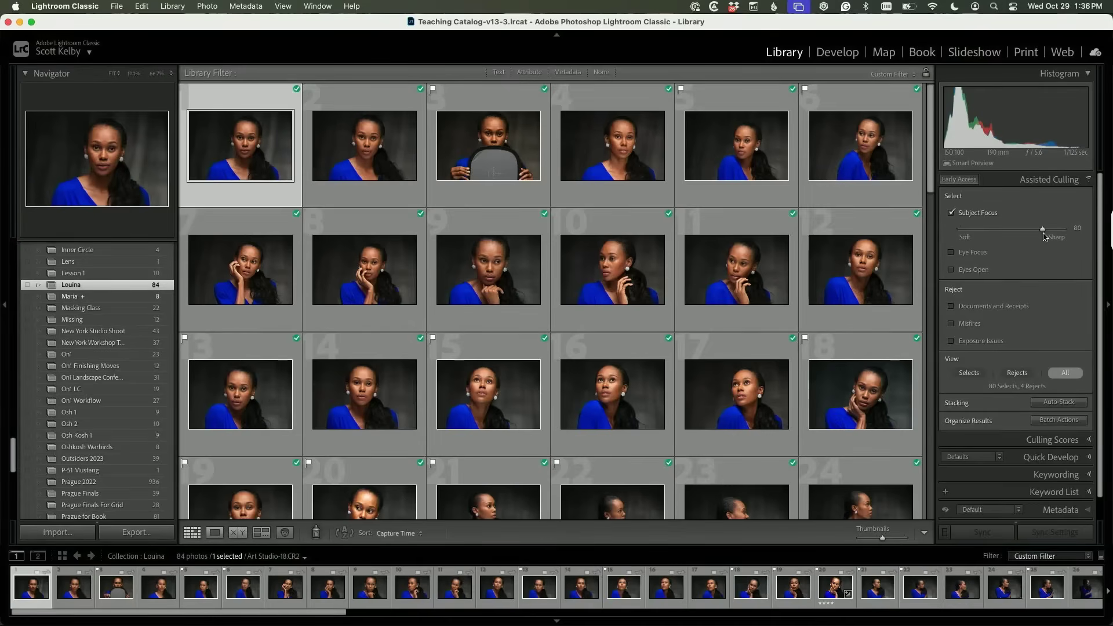
Add Eye Focus at 80 and Eyes Open, leaving 65 selects and 19 rejects
left_click(952, 253)
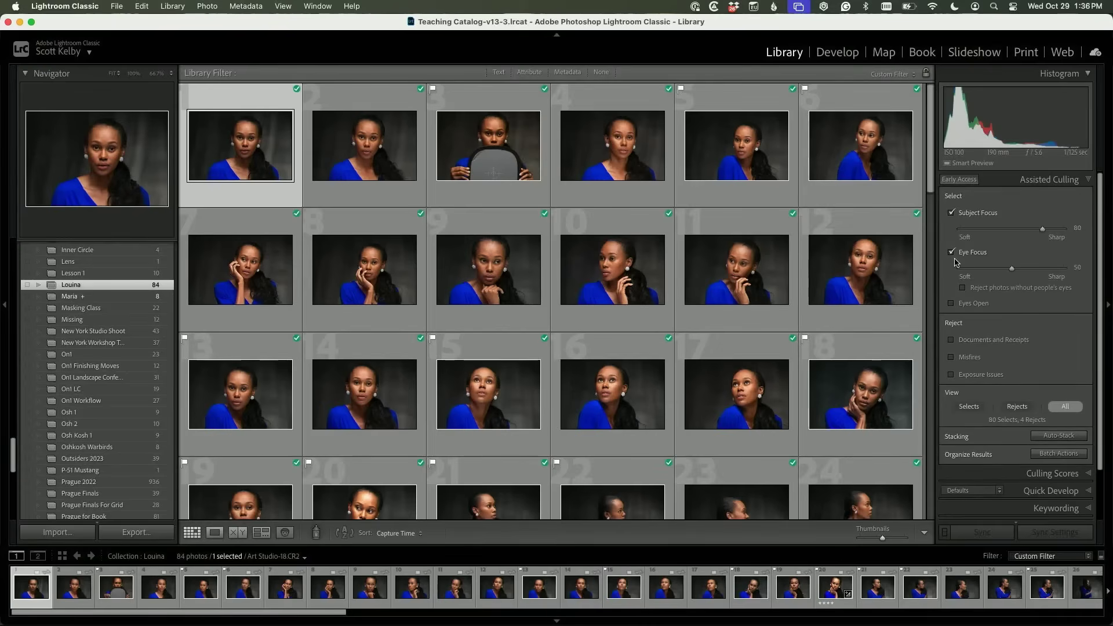
left_click_drag(1012, 269, 1044, 270)
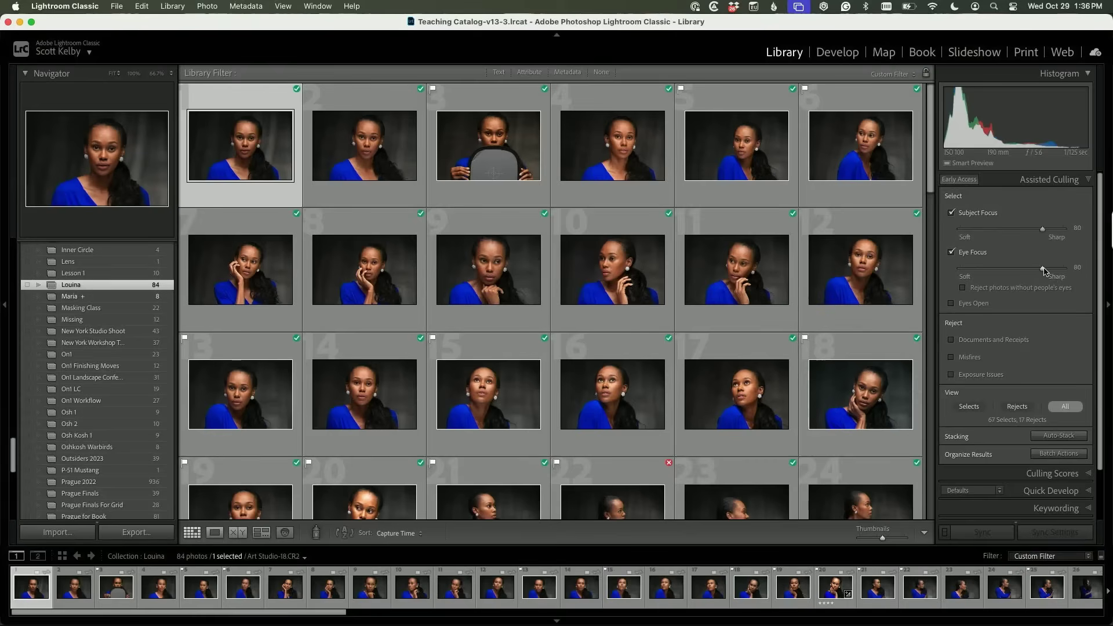
left_click(952, 304)
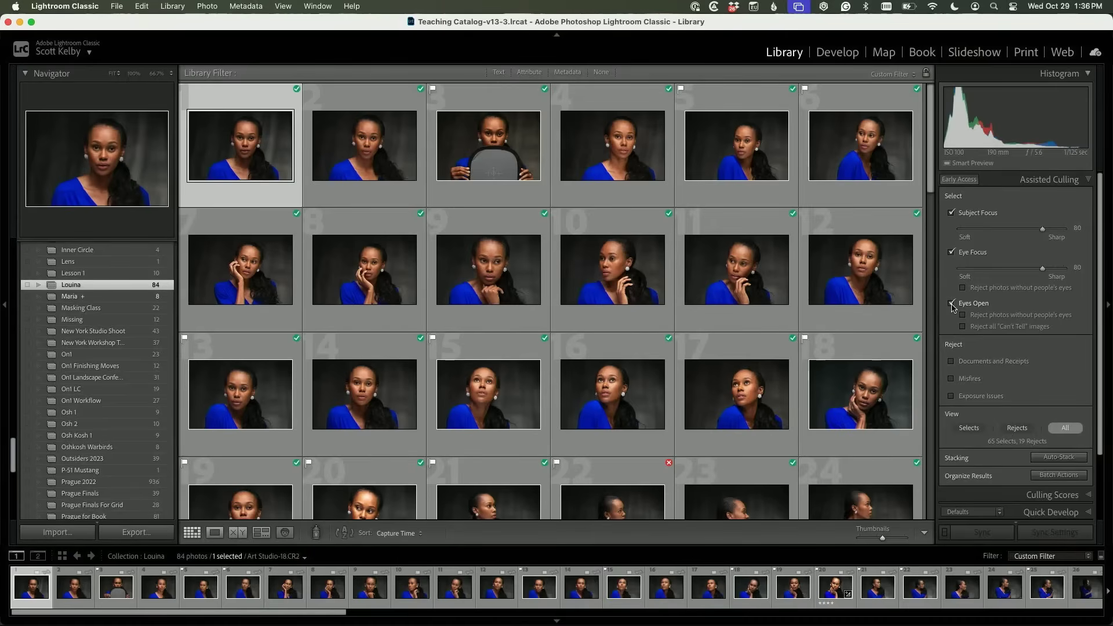
Switch the Assisted Culling view to Rejects to show the 19 rejected portraits
left_click(1016, 429)
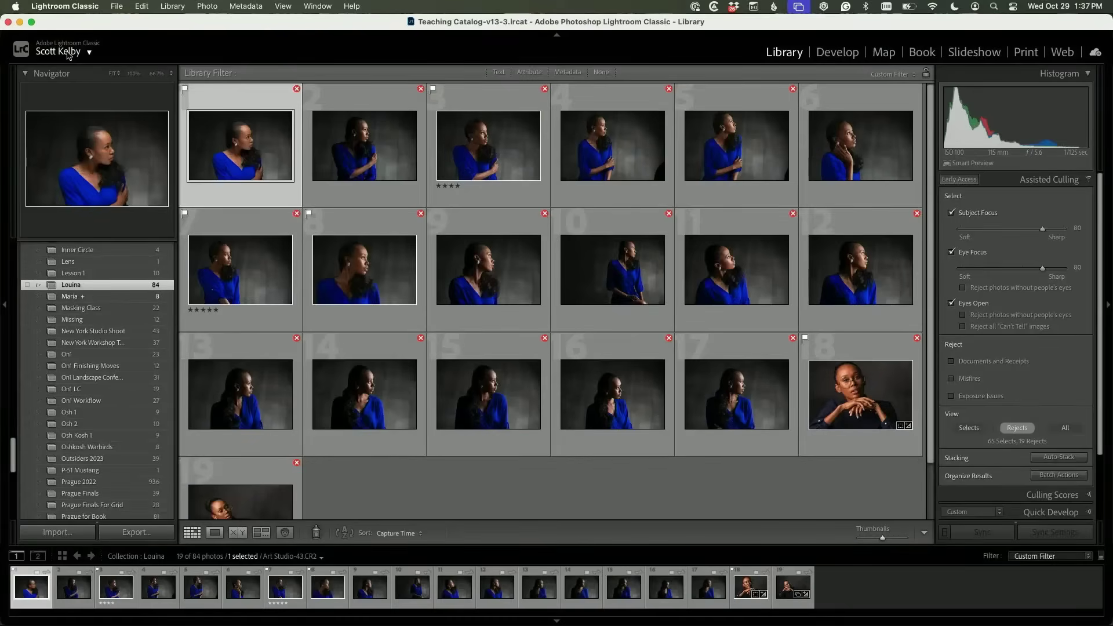
Use the Activity Center's Assisted Culling controls to clear all criteria and show all 84 photos
left_click(69, 55)
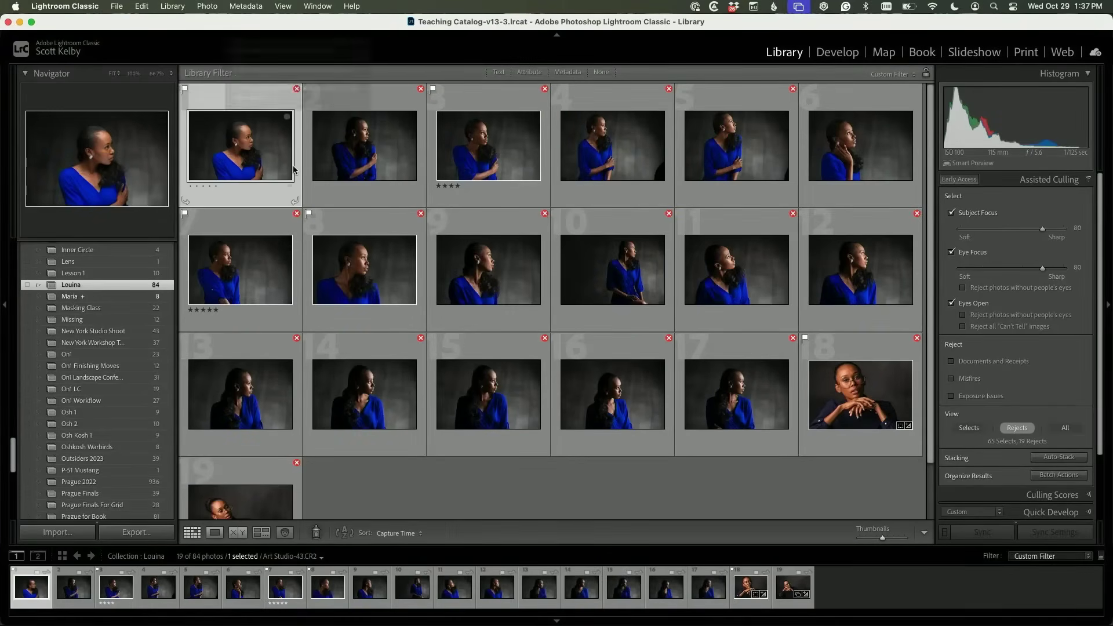
mouse_move(231, 73)
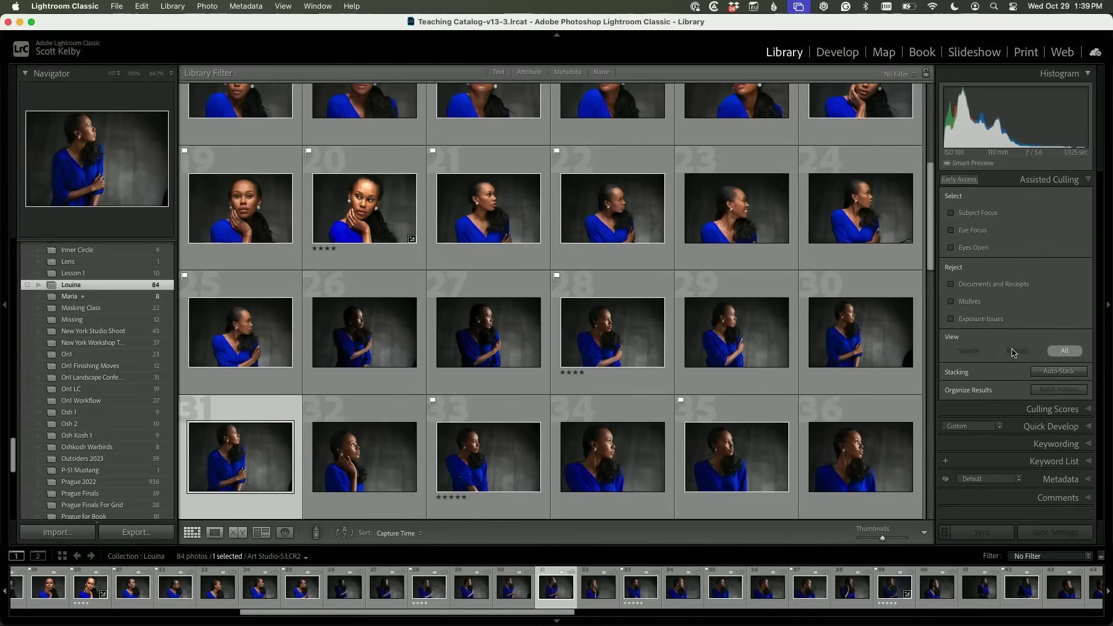
Re-enable the Rejects view, inspect reject photo 3 in Loupe, then return to Grid
left_click(1016, 351)
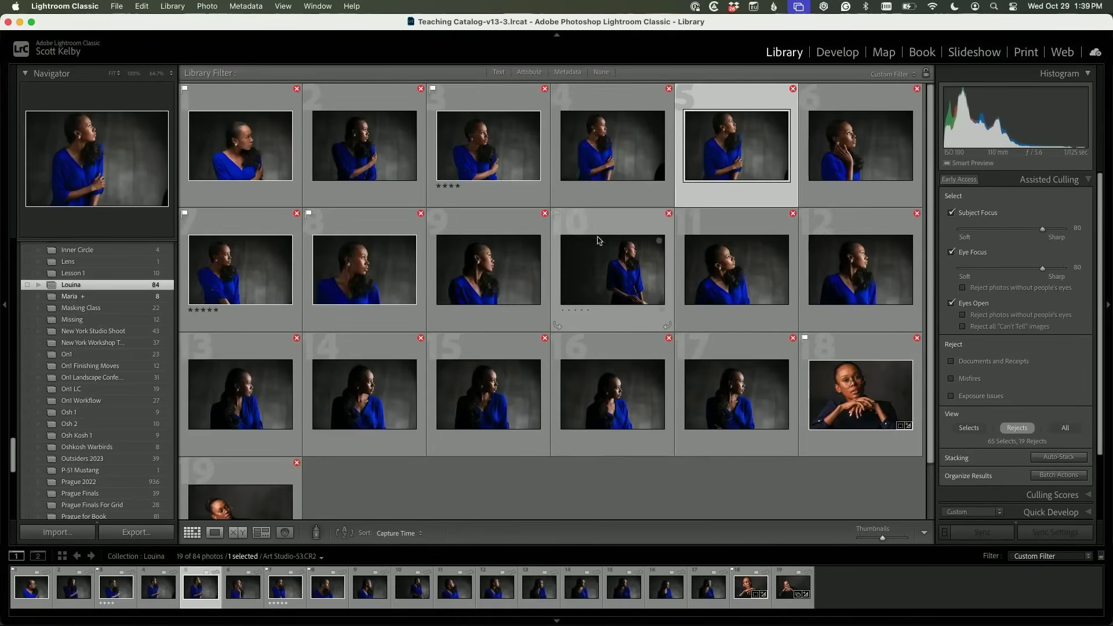
left_click(491, 181)
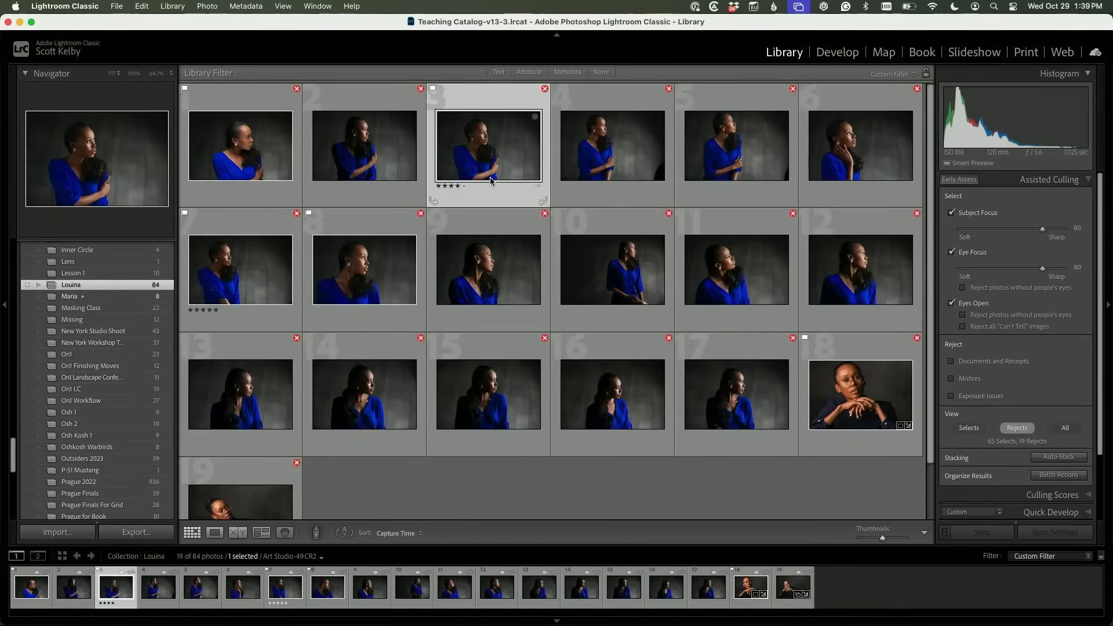
double_click(490, 180)
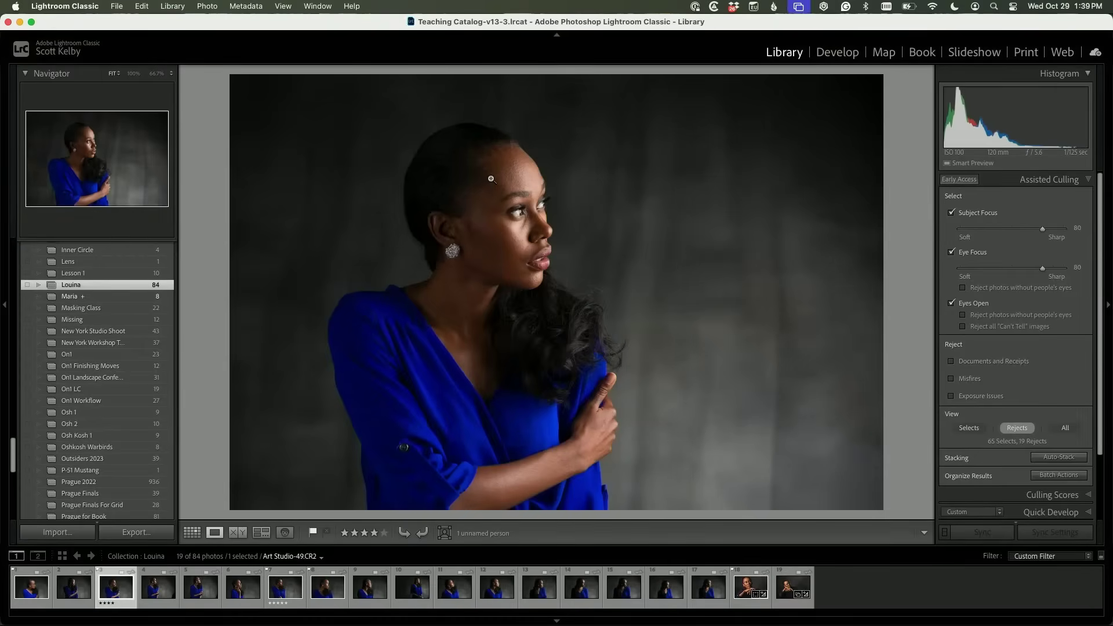
key("g")
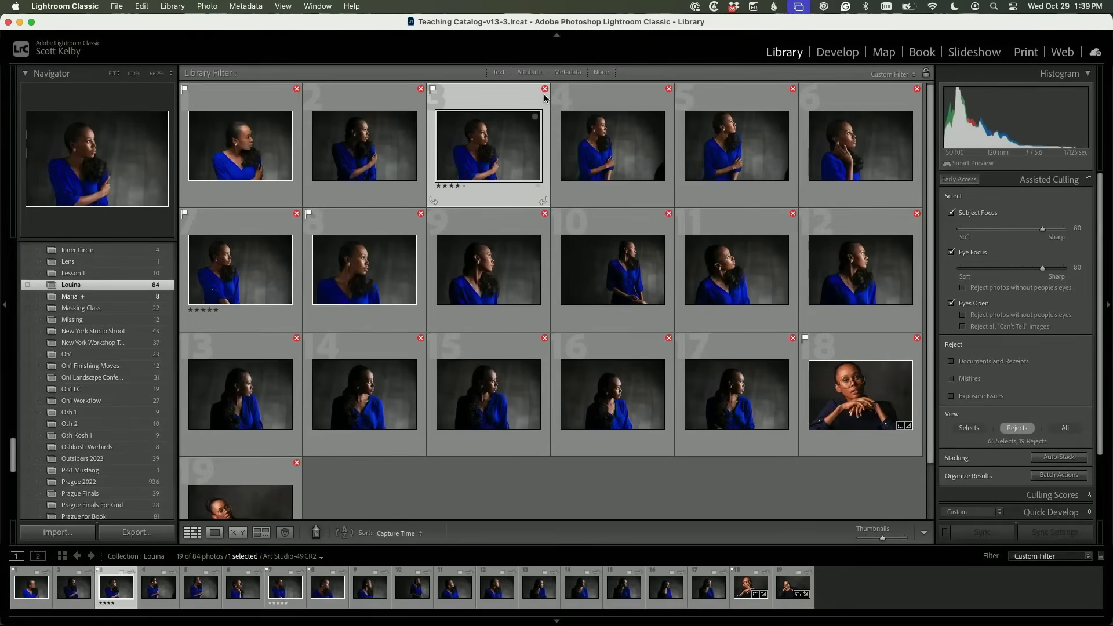
scroll(545, 99, "down", 3)
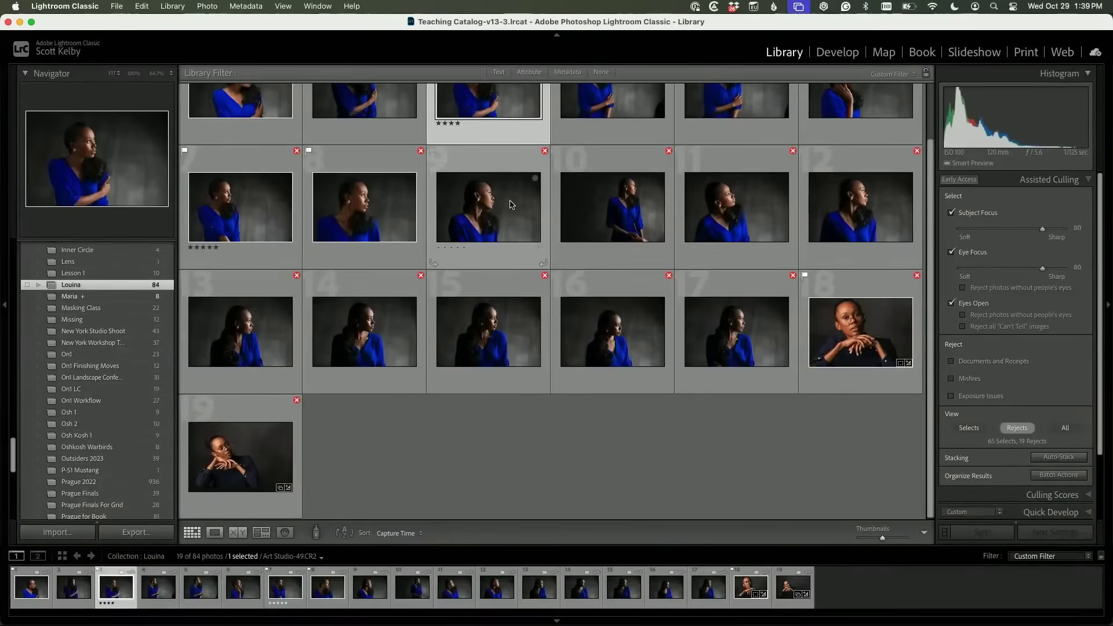
scroll(536, 88, "up", 3)
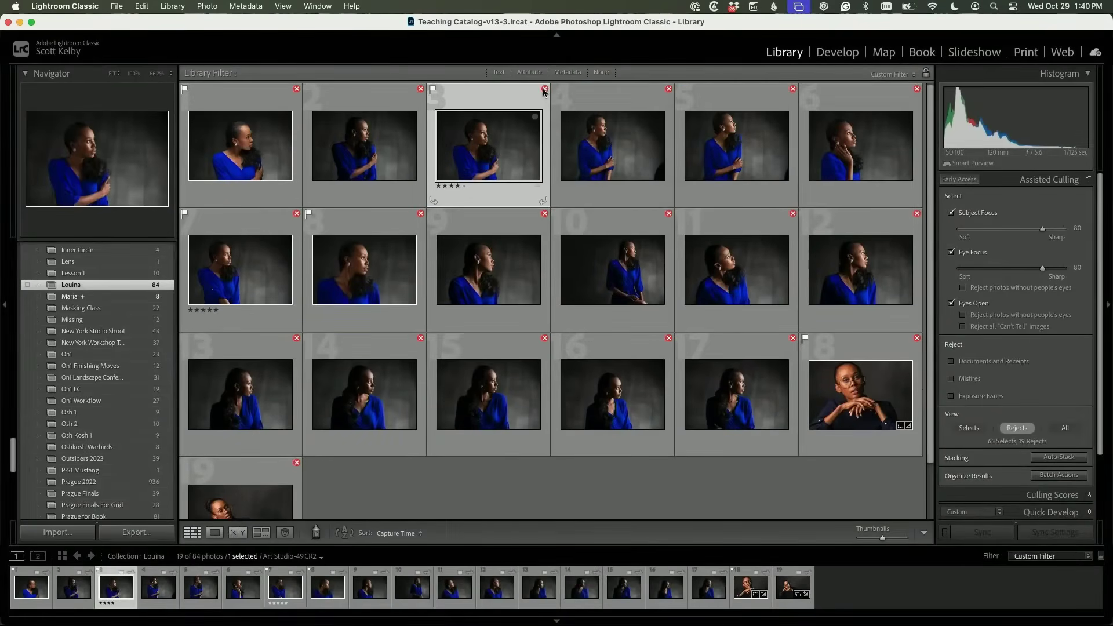
Reveal the Mark as Select button on rejected photo 3's red X badge
mouse_move(545, 91)
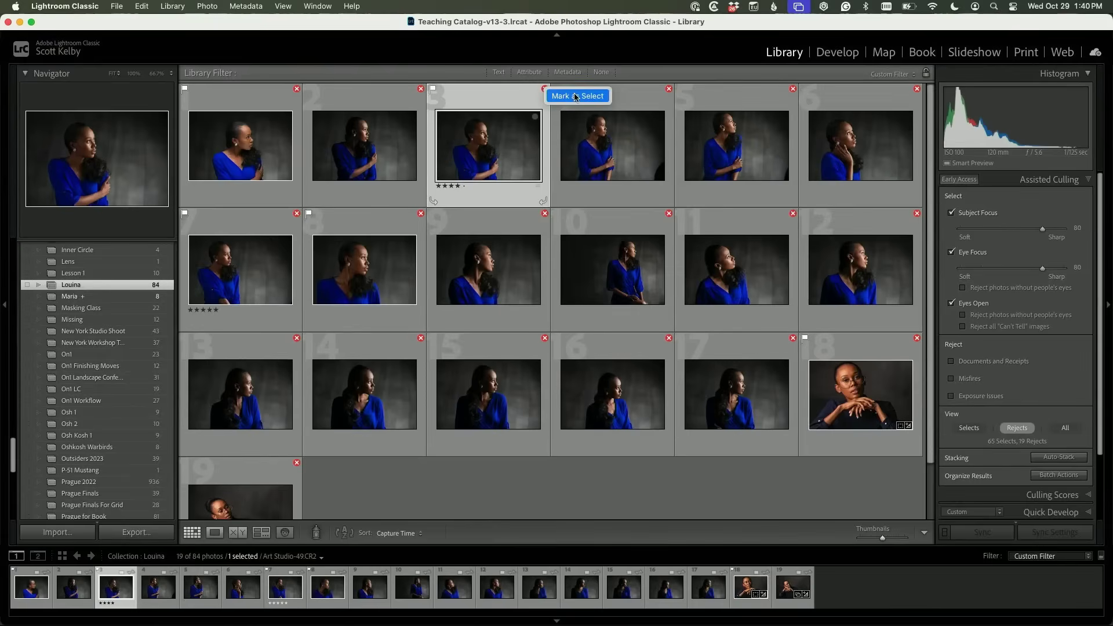